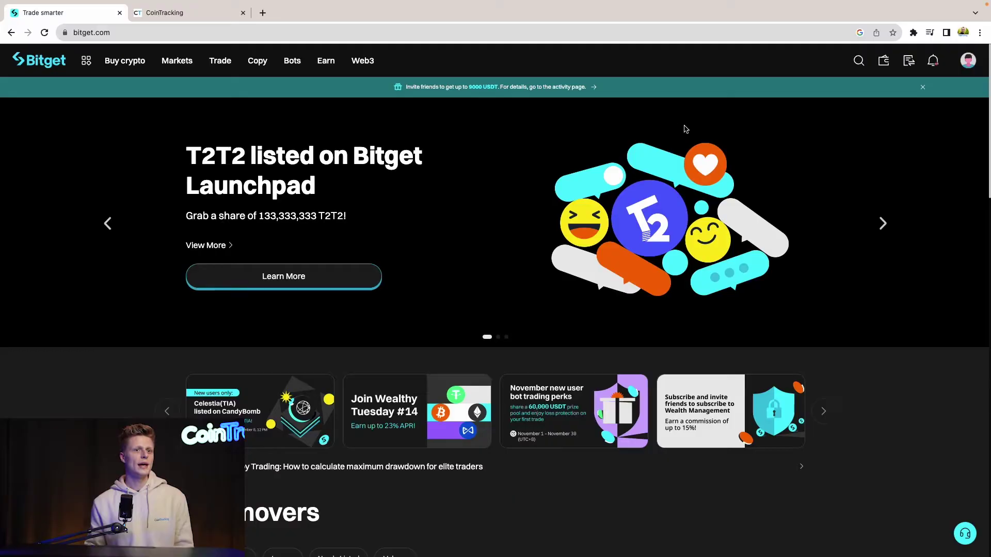
# Go to Bitget's API keys page from the profile menu and start creating a new API key.
pyautogui.moveTo(965, 64)
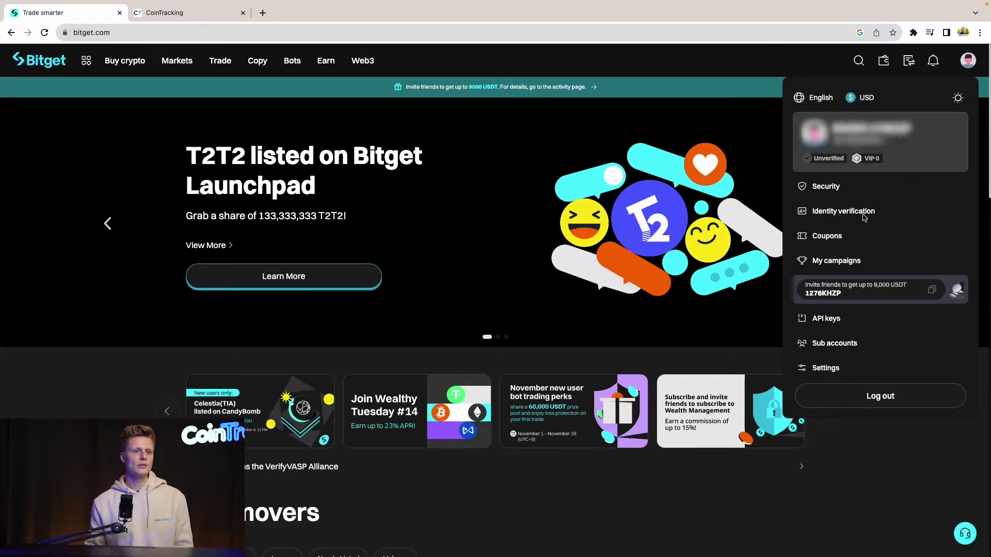
pyautogui.click(839, 325)
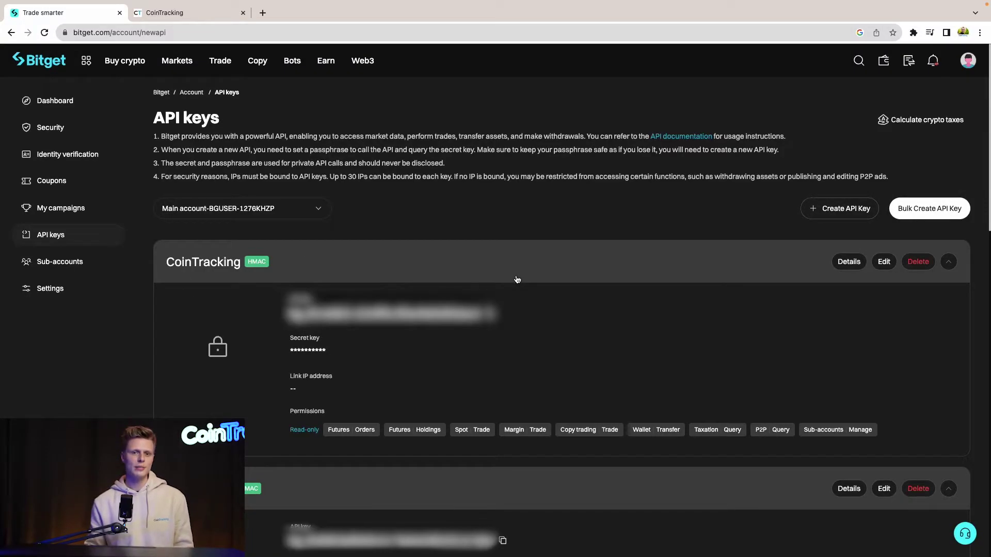
pyautogui.click(841, 211)
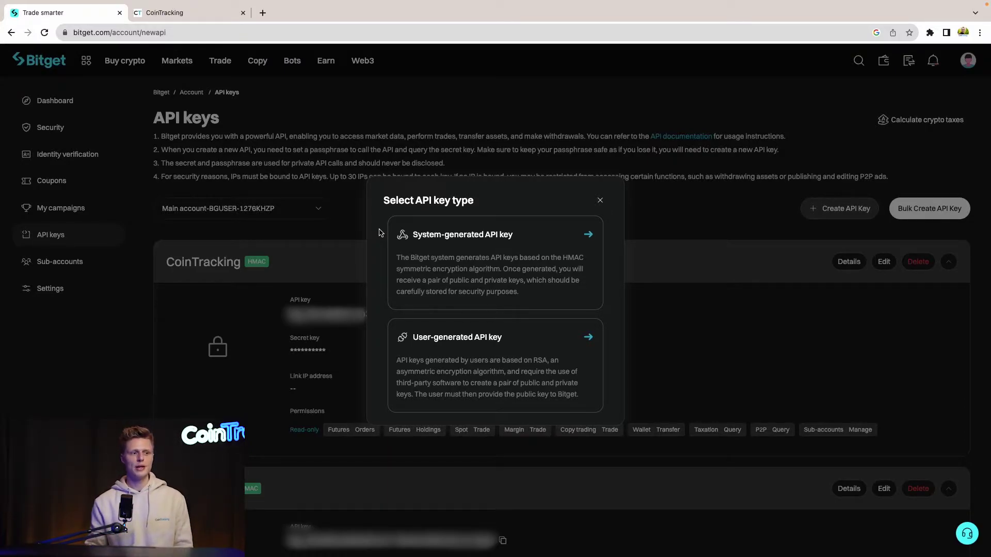
# Choose a system-generated API key and give it the note 'CoinTracking Video'.
pyautogui.click(513, 253)
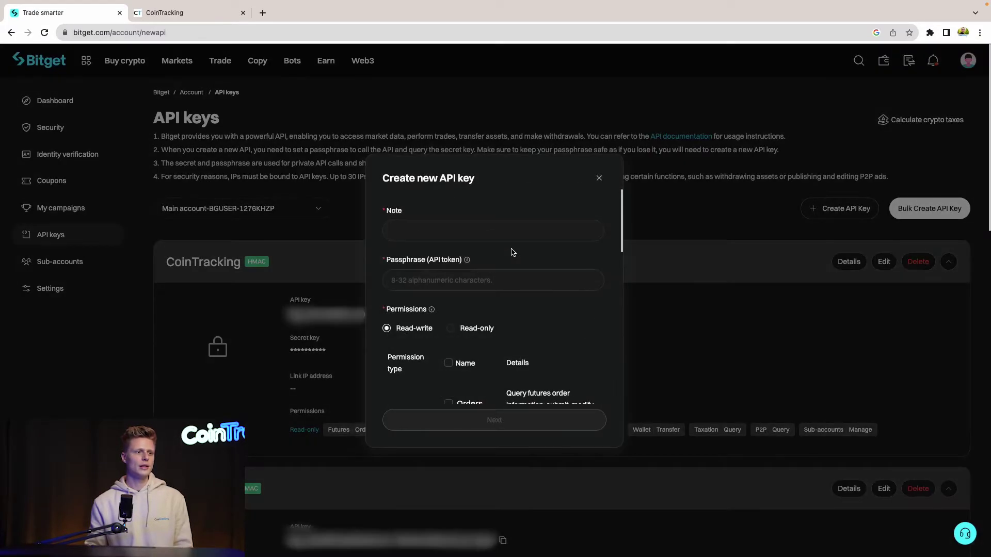
pyautogui.click(460, 233)
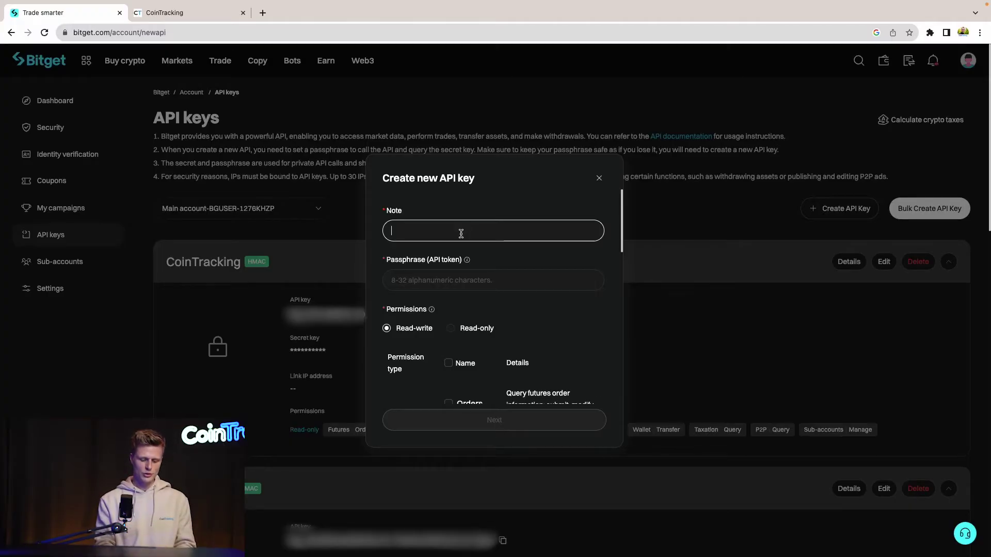
pyautogui.write('CoinTra')
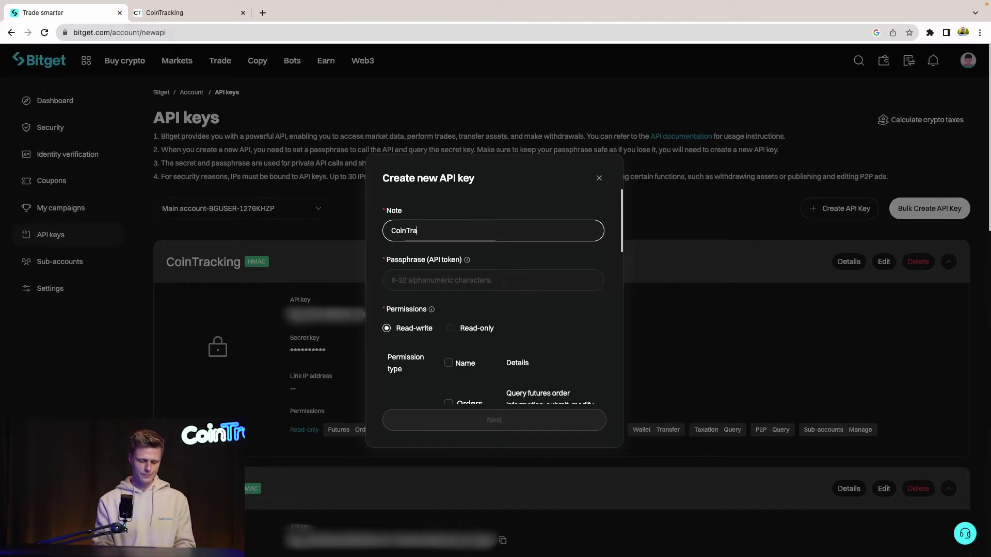
pyautogui.write('cking Video')
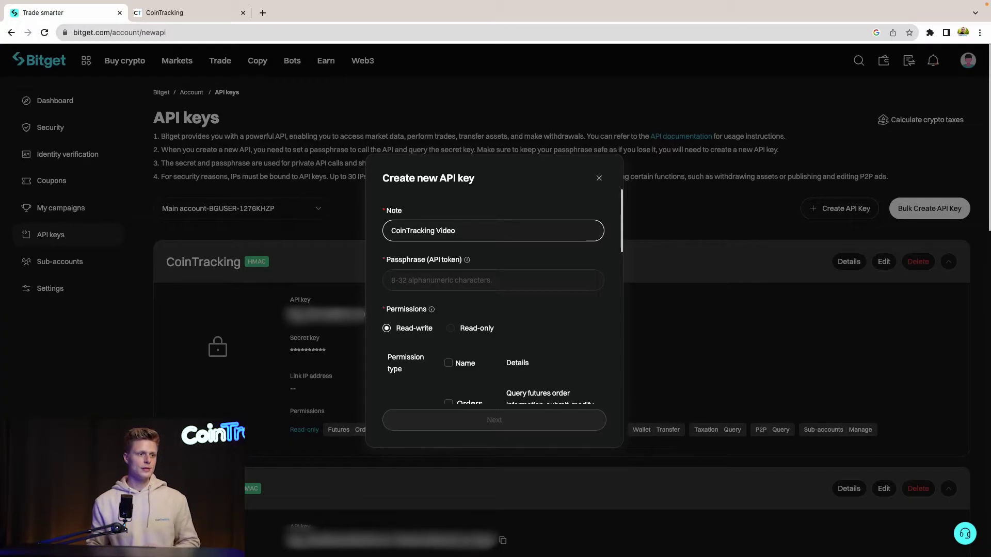
pyautogui.click(458, 273)
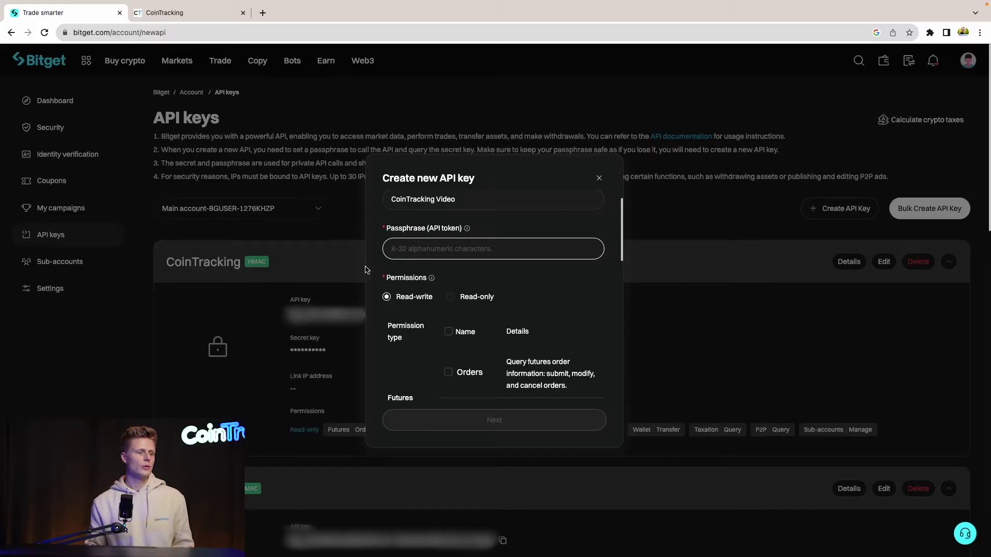
# Review the Bitget import instructions on the CoinTracking page, then return to Bitget.
pyautogui.click(191, 6)
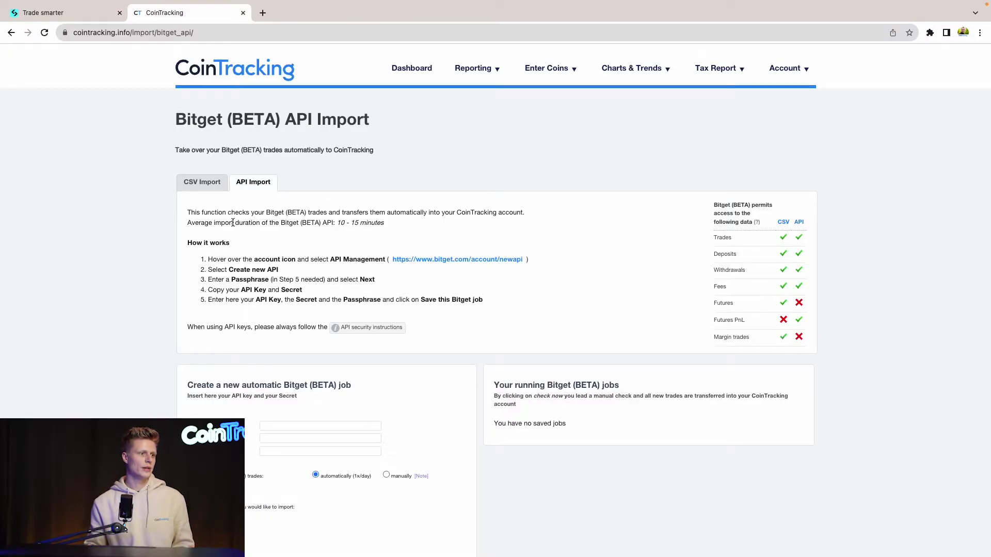
pyautogui.scroll(-1, 232, 222)
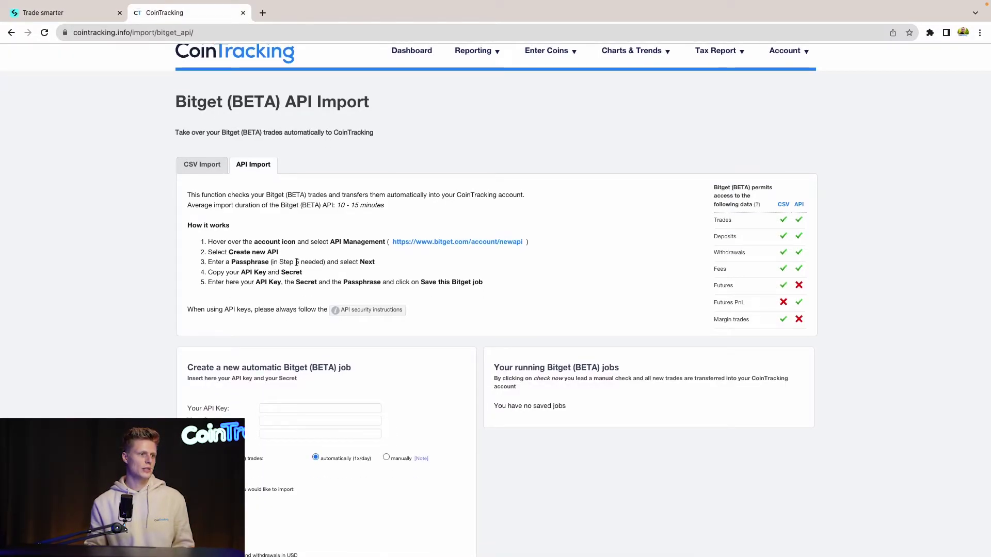
pyautogui.click(94, 17)
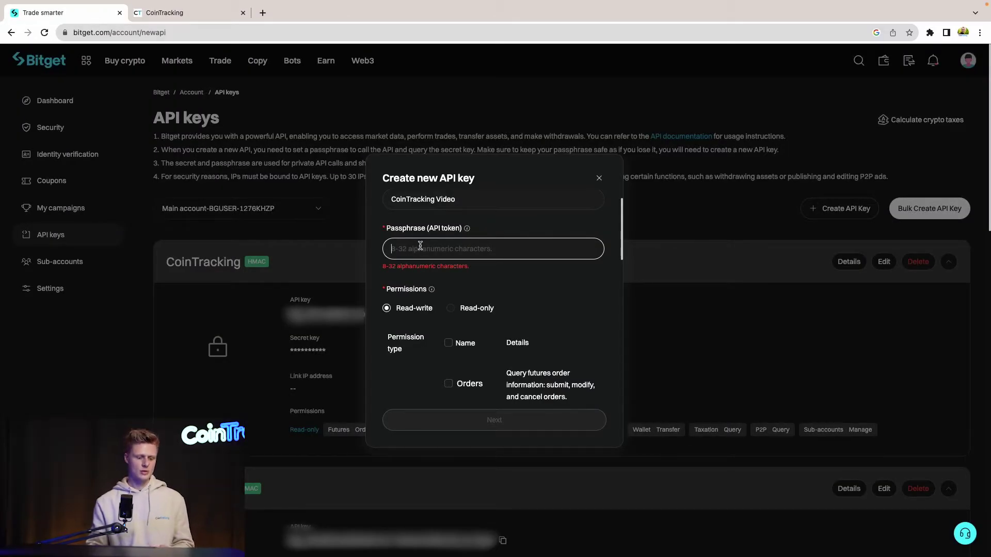
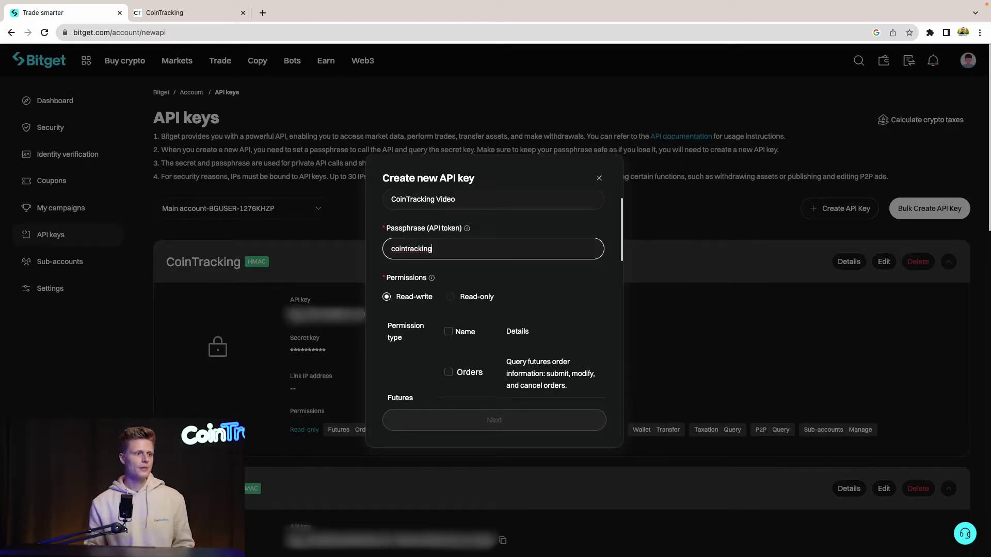
# Enter the new key's passphrase and set its permission to Read-only.
pyautogui.scroll(-1, 521, 315)
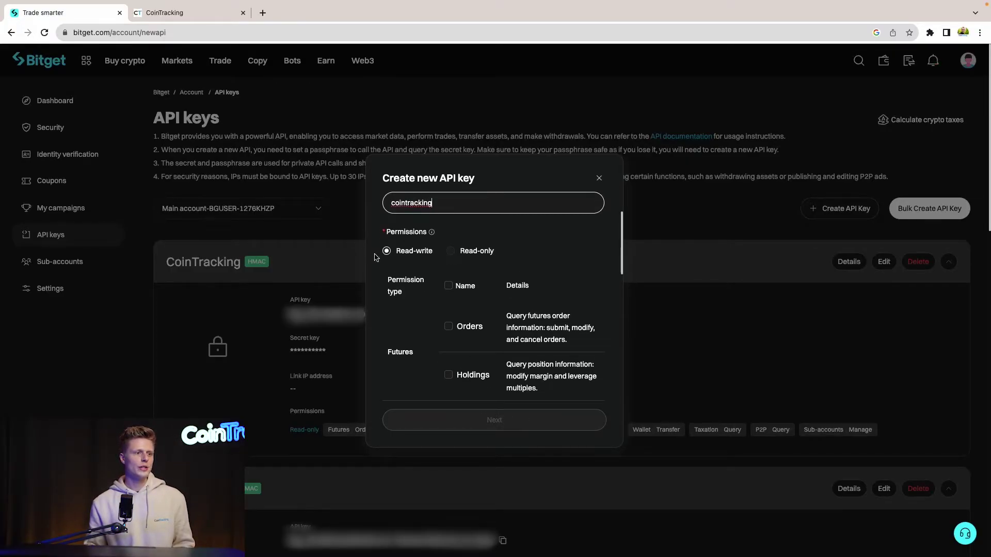
pyautogui.click(470, 253)
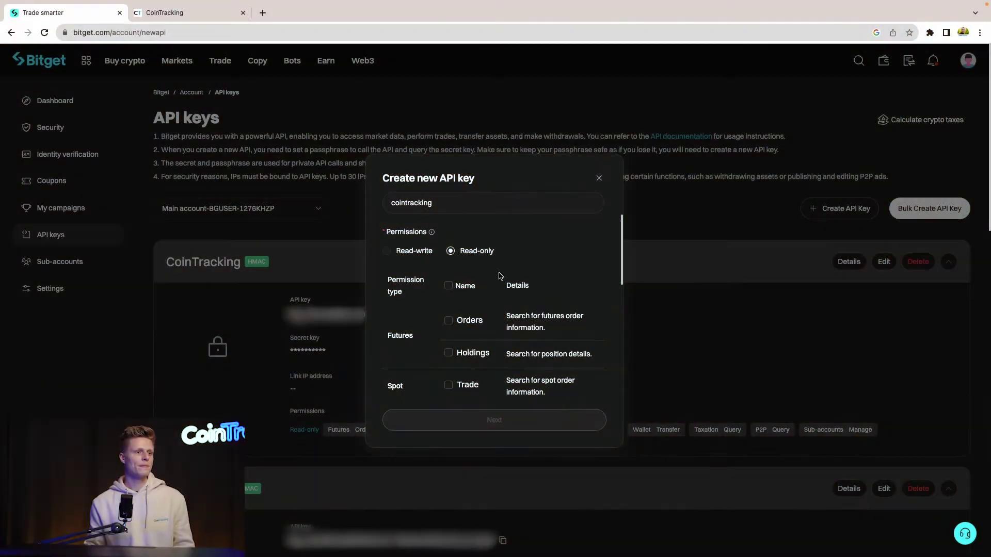
pyautogui.scroll(-3, 466, 252)
# Select all listed read-only query permissions and continue to security verification.
pyautogui.click(449, 232)
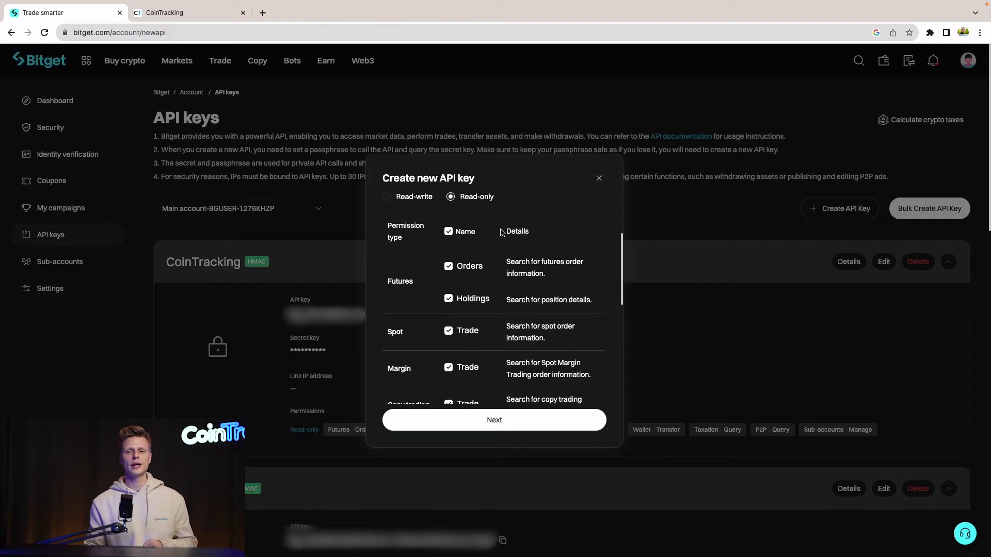
pyautogui.scroll(-5, 470, 256)
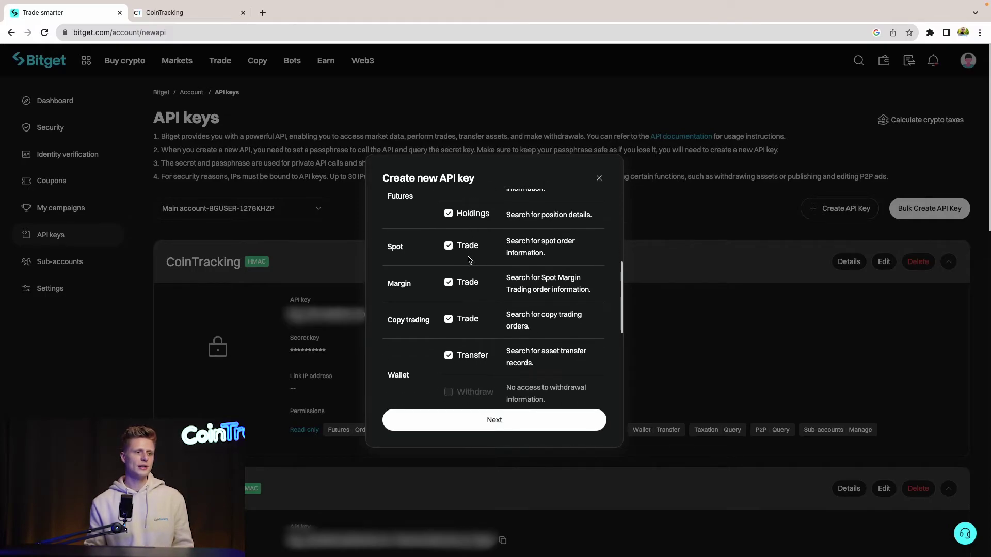
pyautogui.scroll(-5, 471, 258)
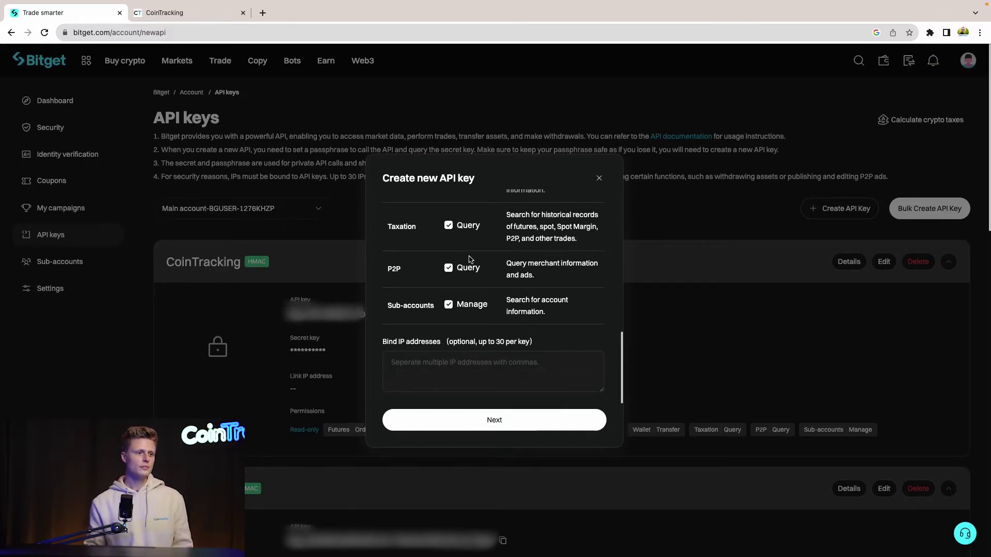
pyautogui.click(467, 419)
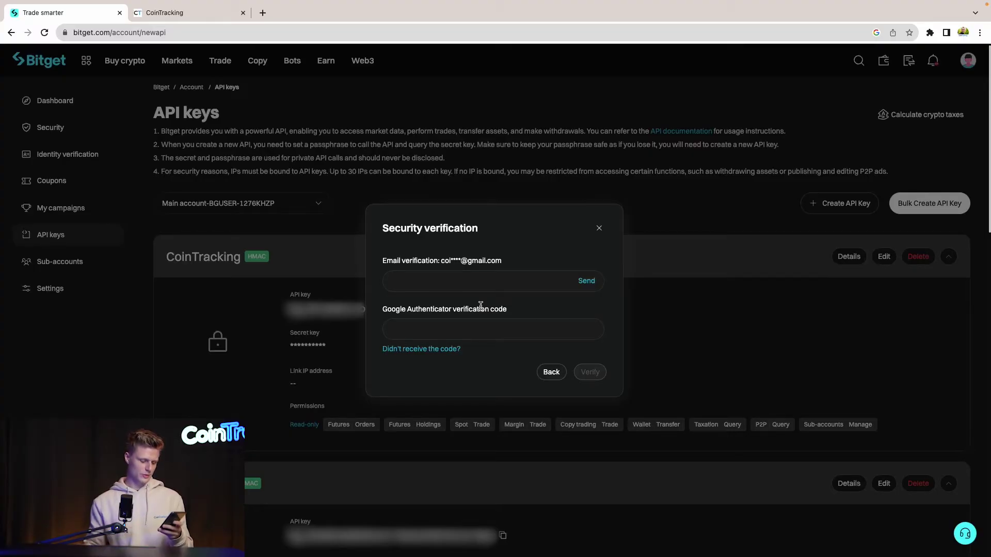
# Enter the Google Authenticator code and pasted e-mail code, then verify to create the key.
pyautogui.click(432, 329)
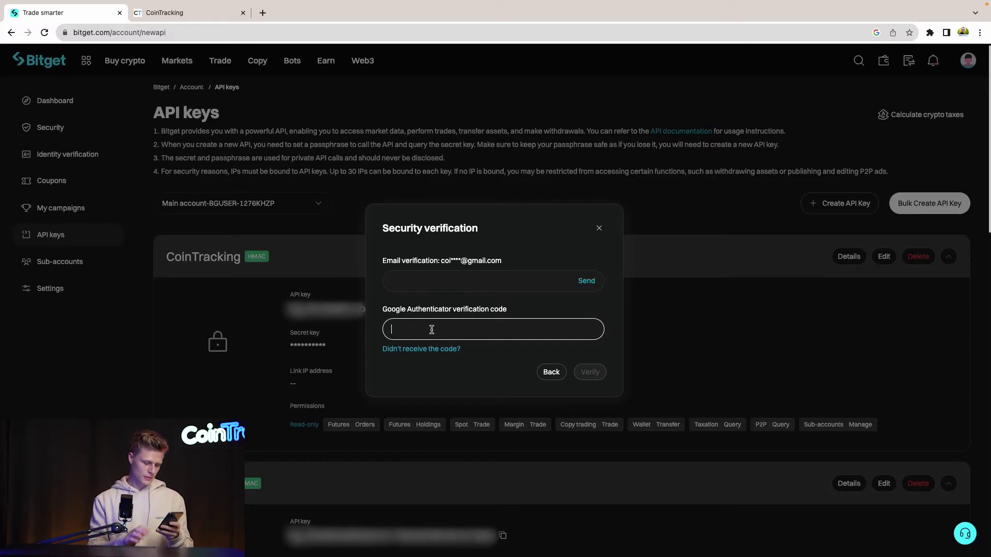
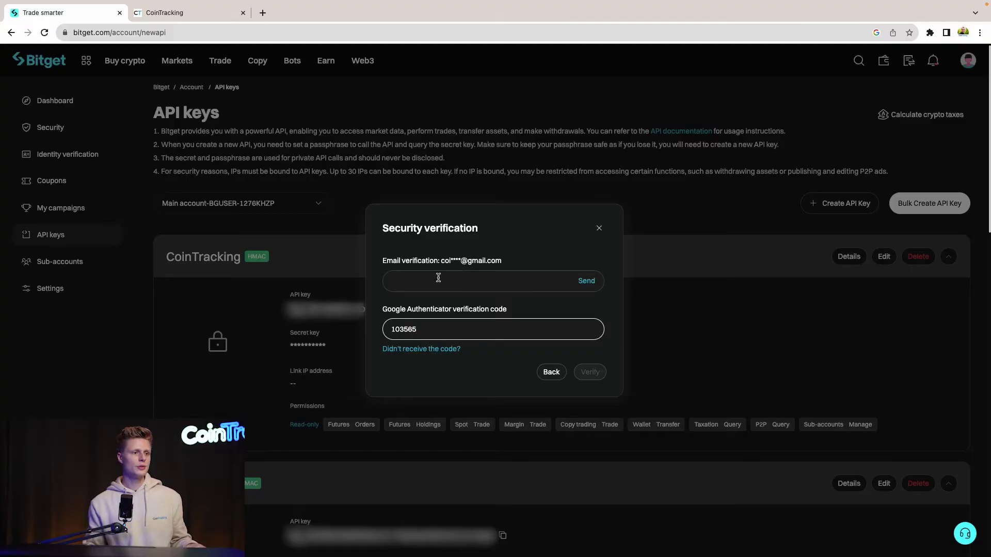
pyautogui.click(436, 279)
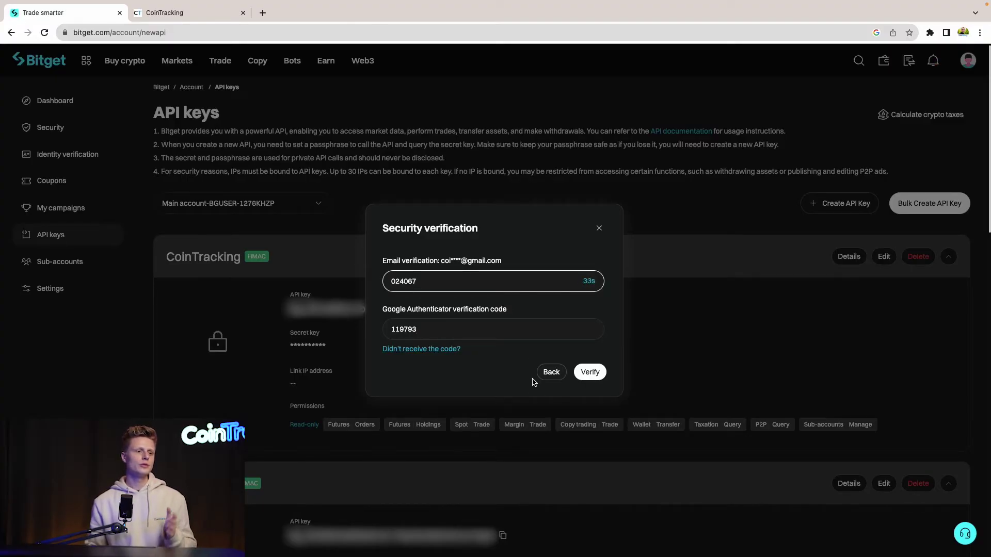
pyautogui.click(587, 372)
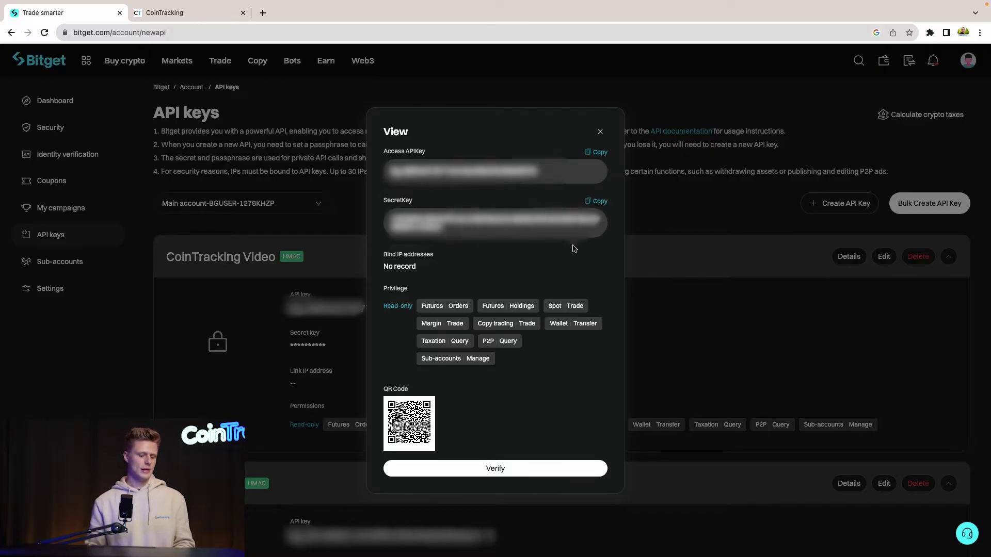
# Copy the new Access API key from Bitget into CoinTracking's API key field.
pyautogui.click(599, 153)
pyautogui.click(171, 14)
pyautogui.scroll(-3, 227, 364)
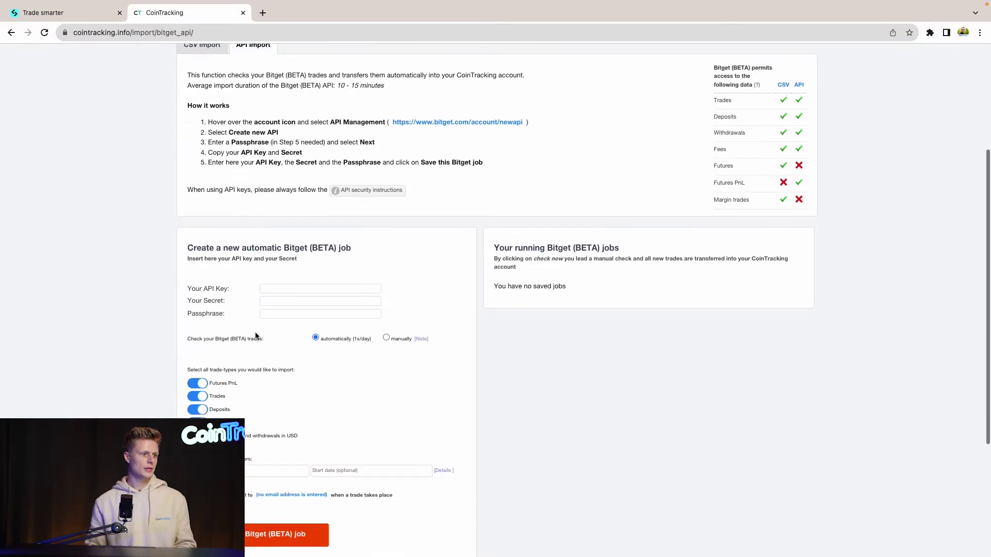
pyautogui.click(266, 291)
pyautogui.hotkey('ctrl', 'v')
# Paste the secret key and enter the passphrase in CoinTracking, then close Bitget's key details.
pyautogui.click(62, 12)
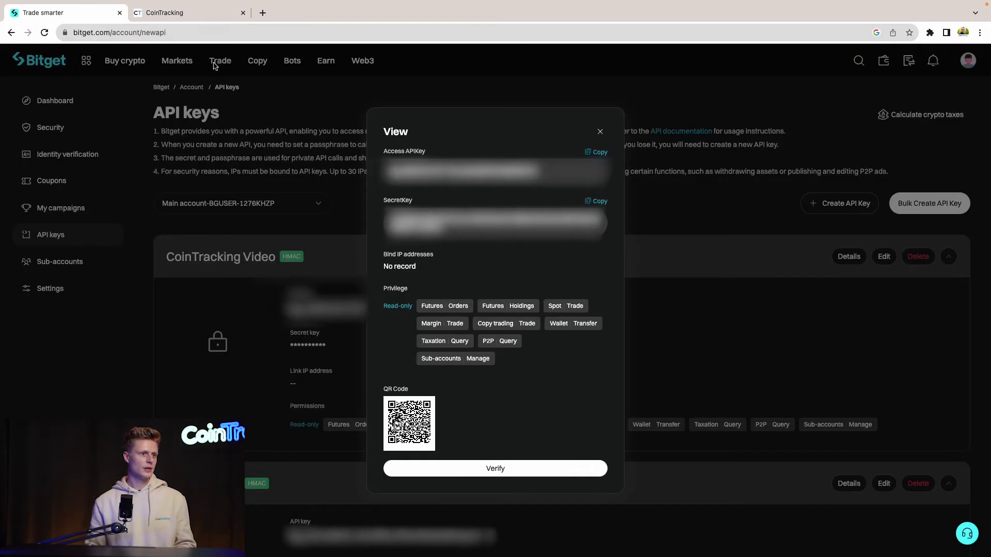
pyautogui.click(597, 203)
pyautogui.click(196, 14)
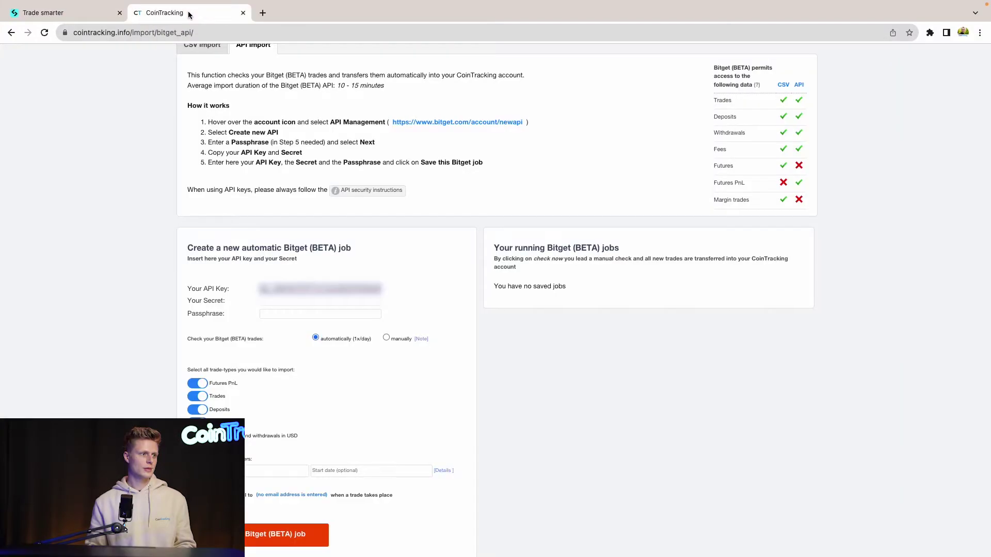
pyautogui.click(281, 301)
pyautogui.hotkey('ctrl', 'v')
pyautogui.click(282, 314)
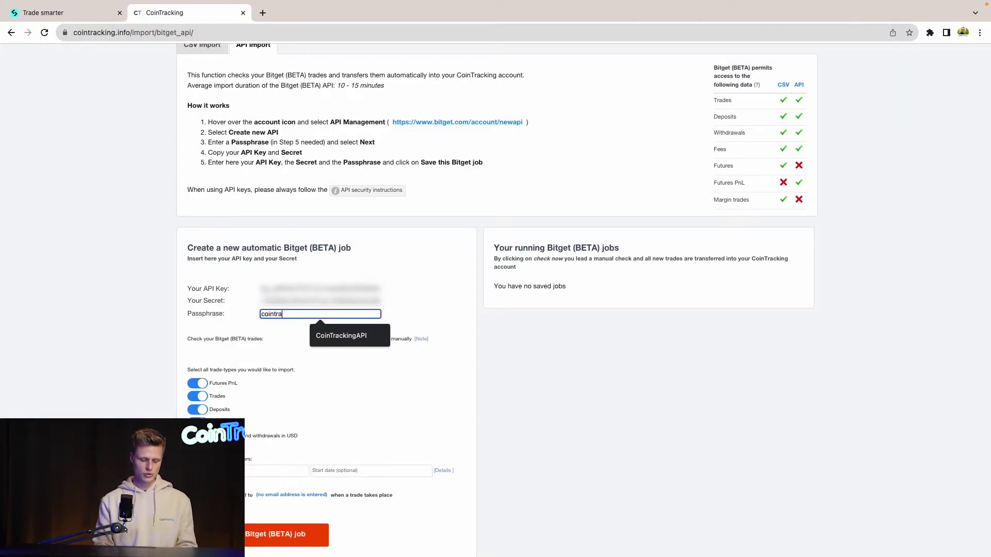
pyautogui.click(173, 307)
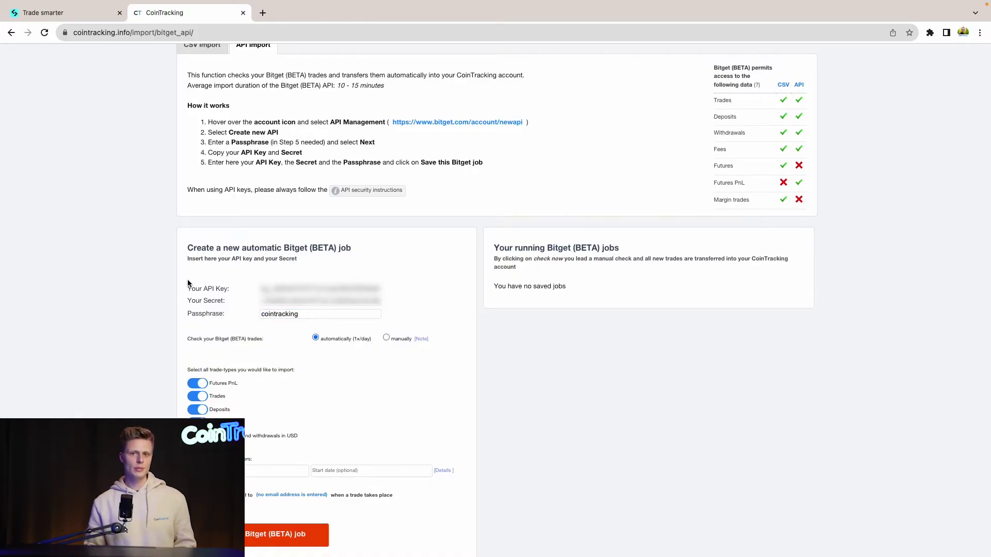
pyautogui.click(51, 16)
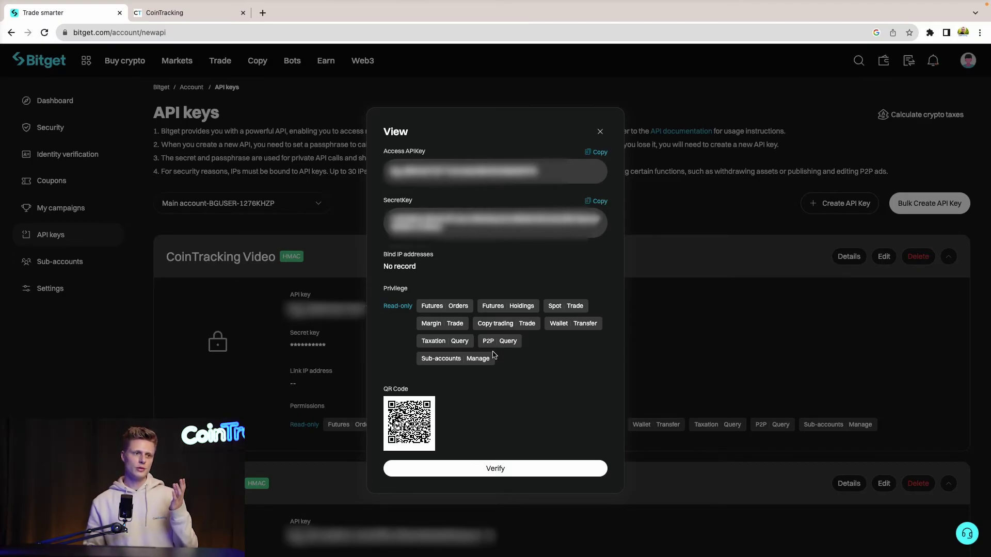
pyautogui.click(522, 467)
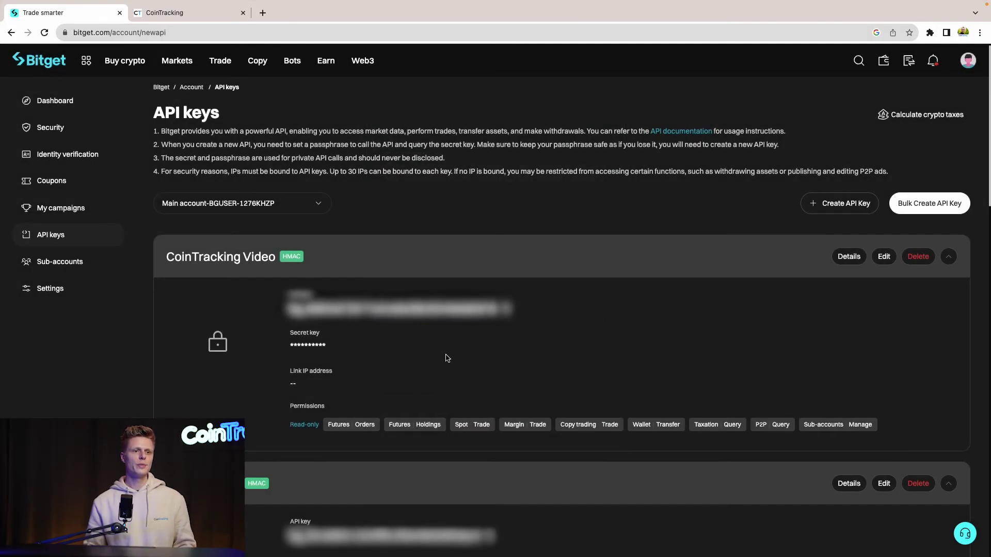